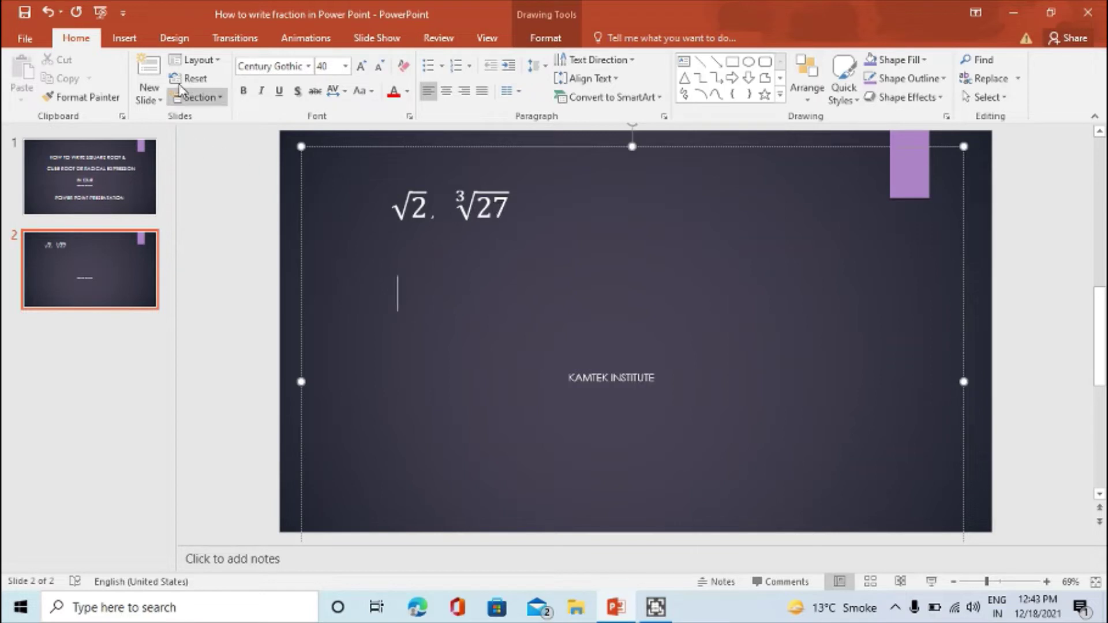
# Step: Insert a new square-root equation containing 2 beneath the existing √2, ∛27 line
pyautogui.click(122, 41)
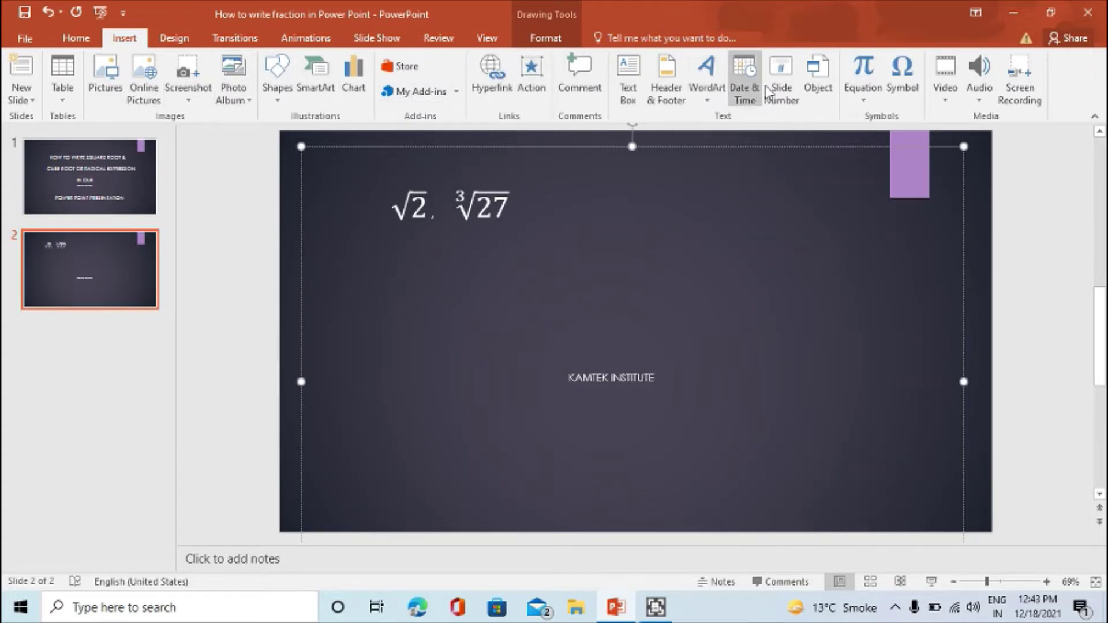
pyautogui.click(866, 76)
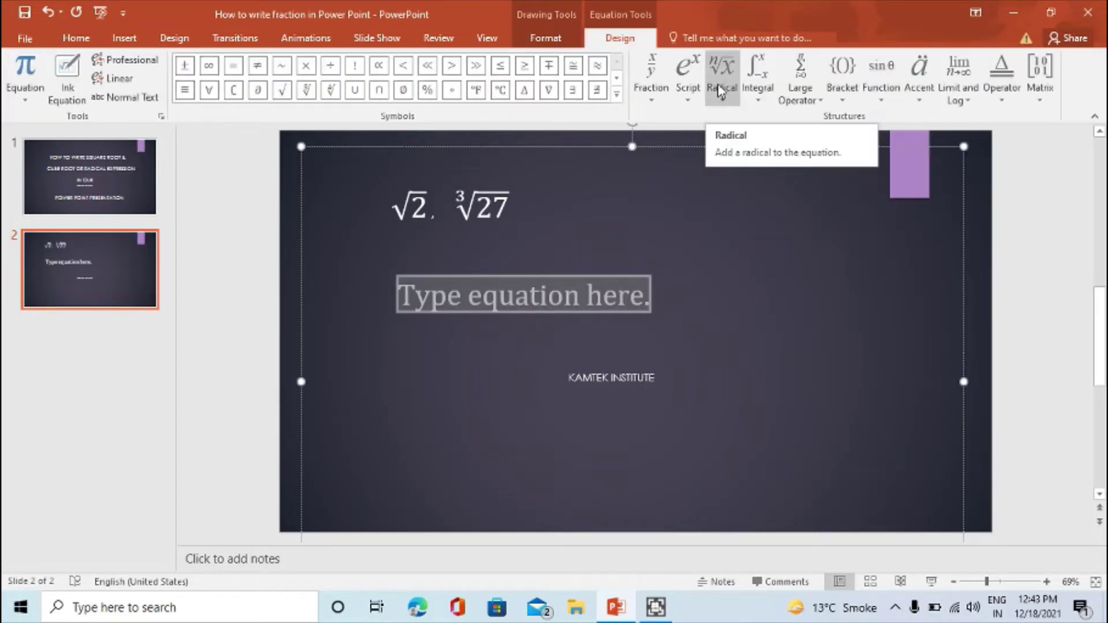
pyautogui.click(720, 91)
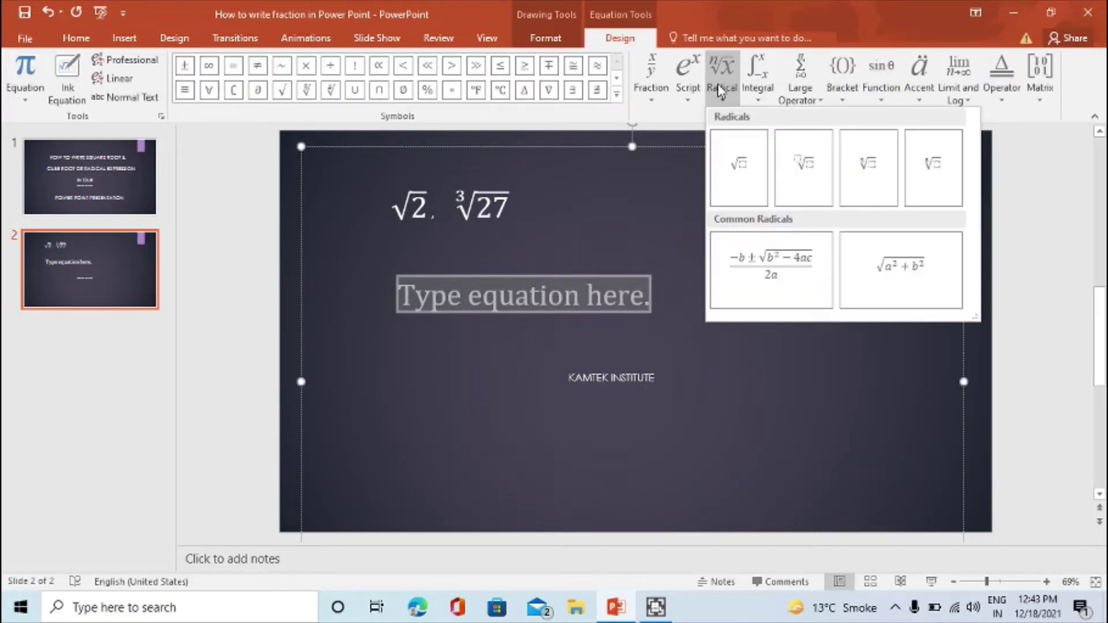
pyautogui.click(740, 168)
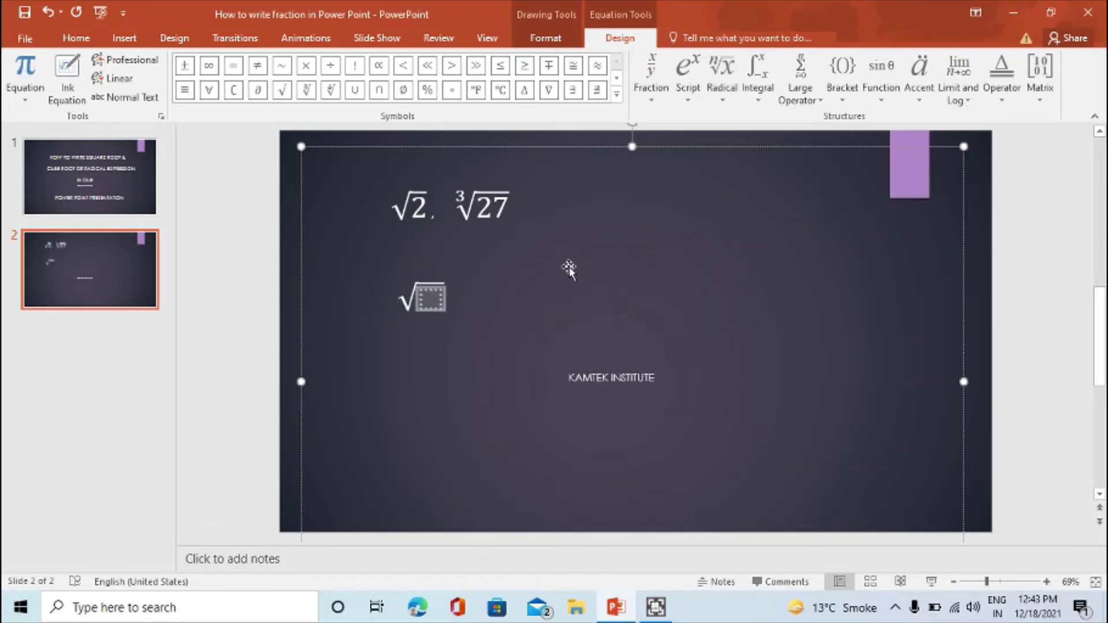
pyautogui.write('2')
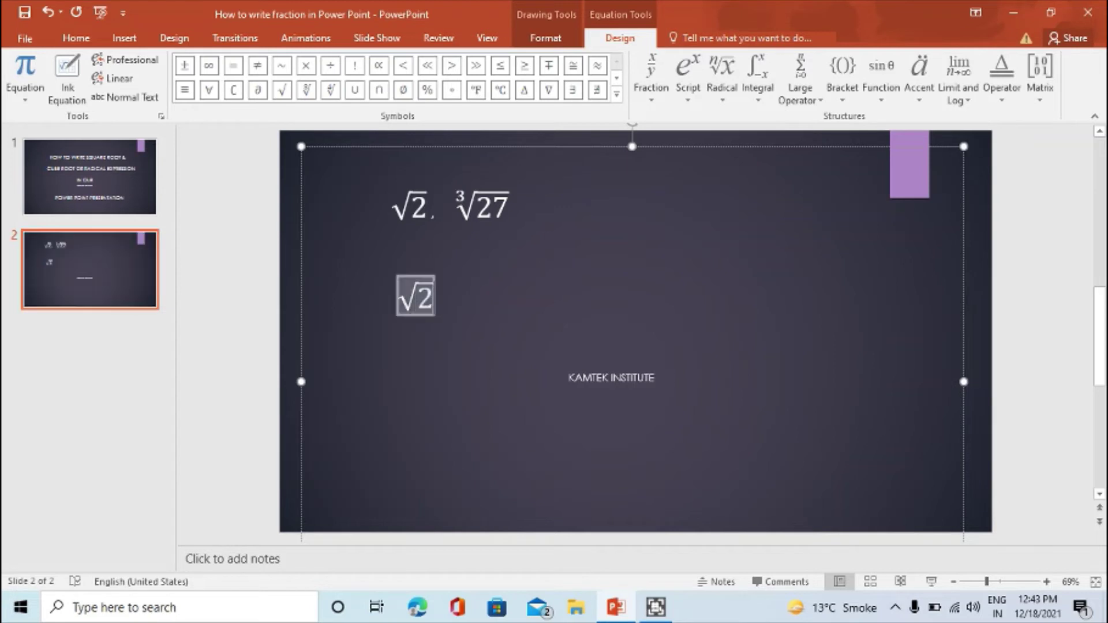
pyautogui.press('Right')
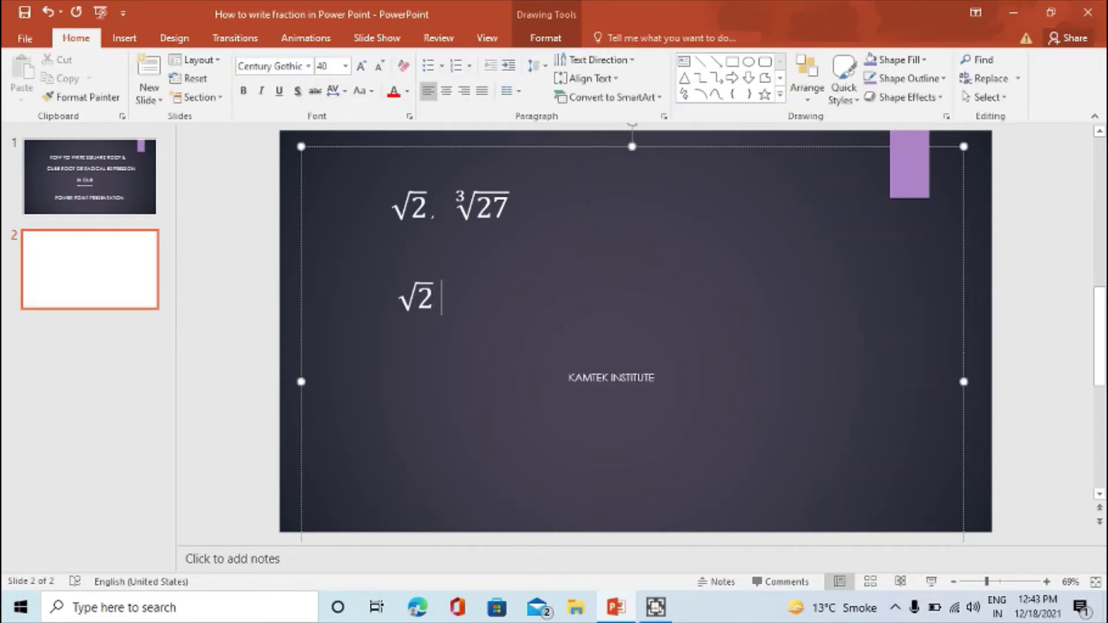
pyautogui.write(',')
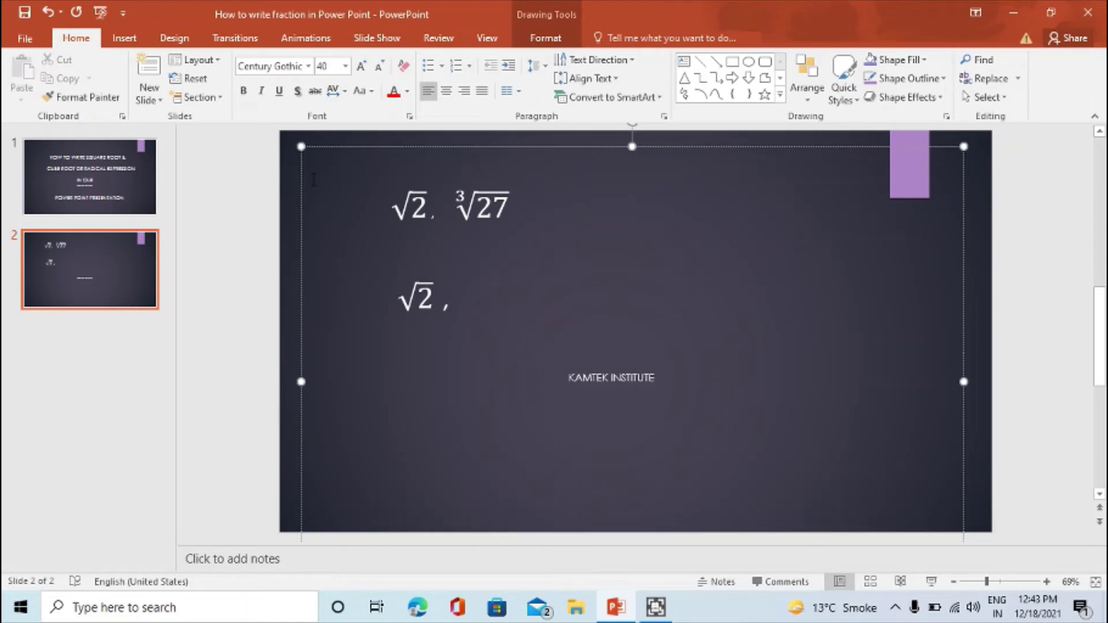
# Step: Build ∛27 after the comma with a degree-3 radical, then start a new line
pyautogui.click(124, 38)
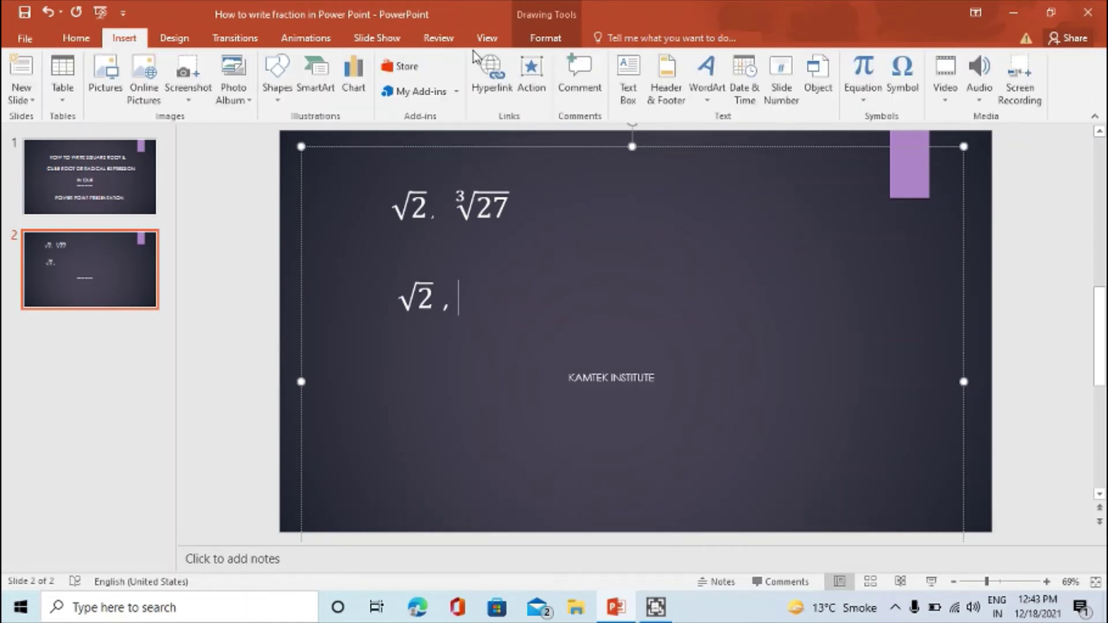
pyautogui.click(864, 69)
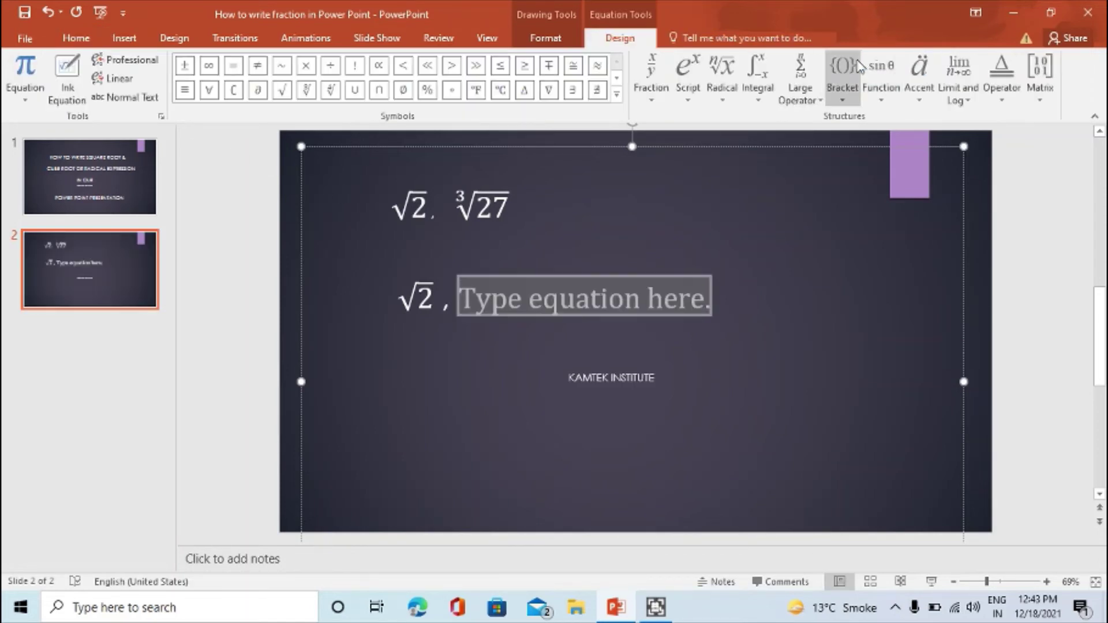
pyautogui.click(720, 83)
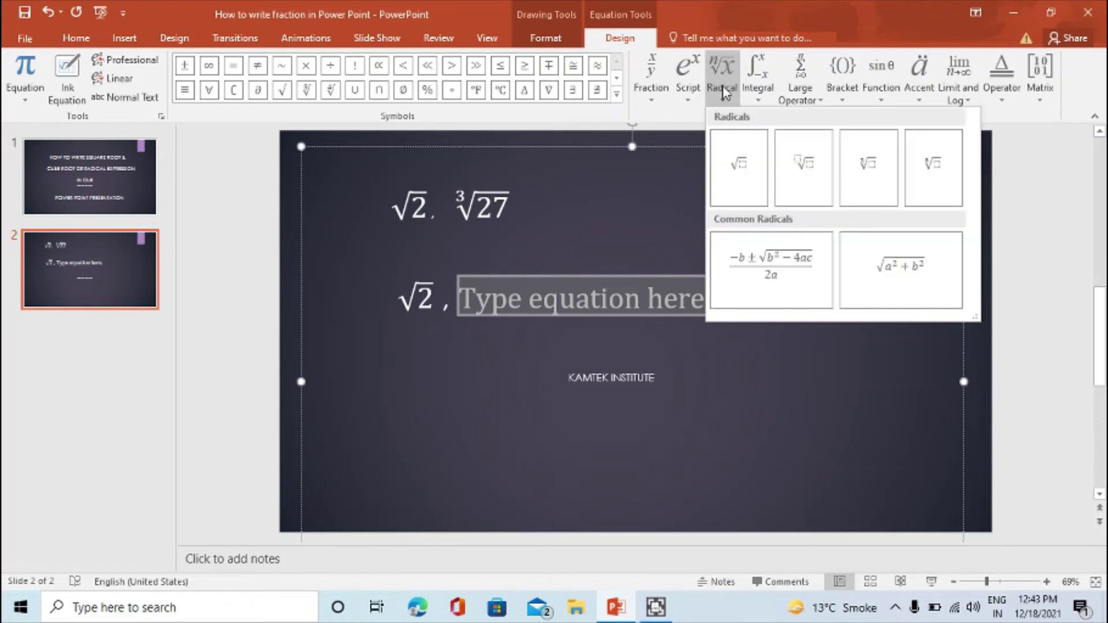
pyautogui.click(798, 172)
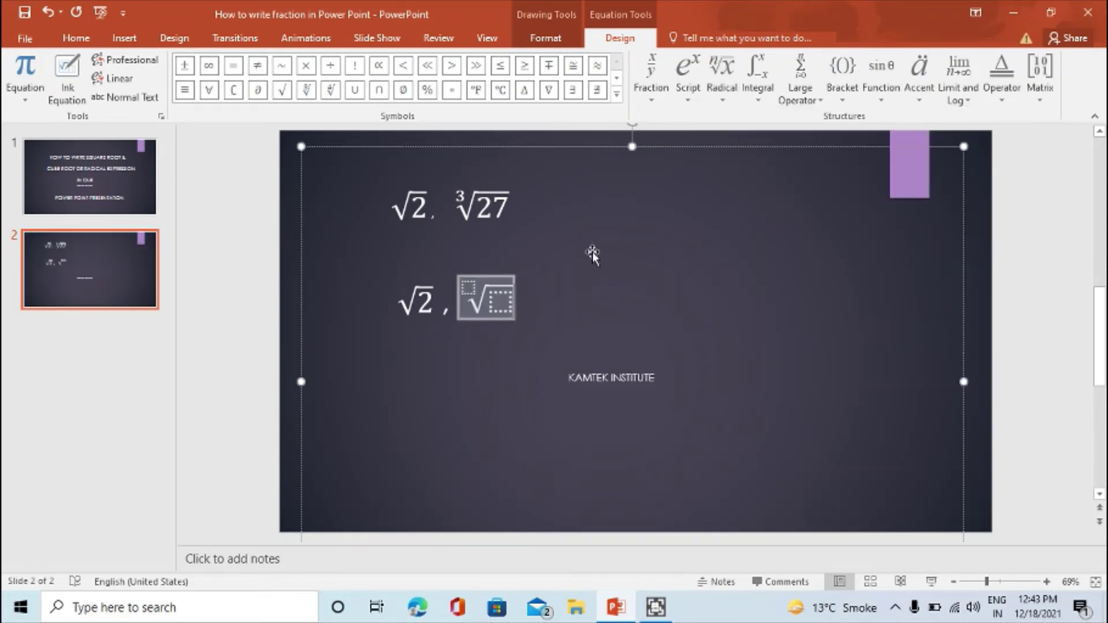
pyautogui.click(466, 291)
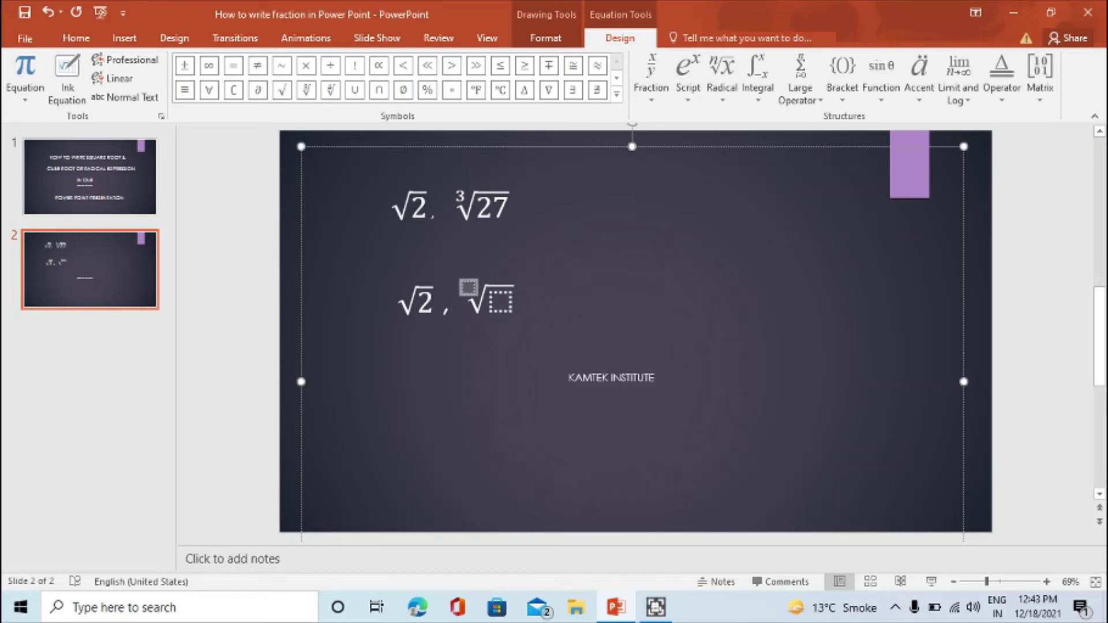
pyautogui.write('3')
pyautogui.press('Right')
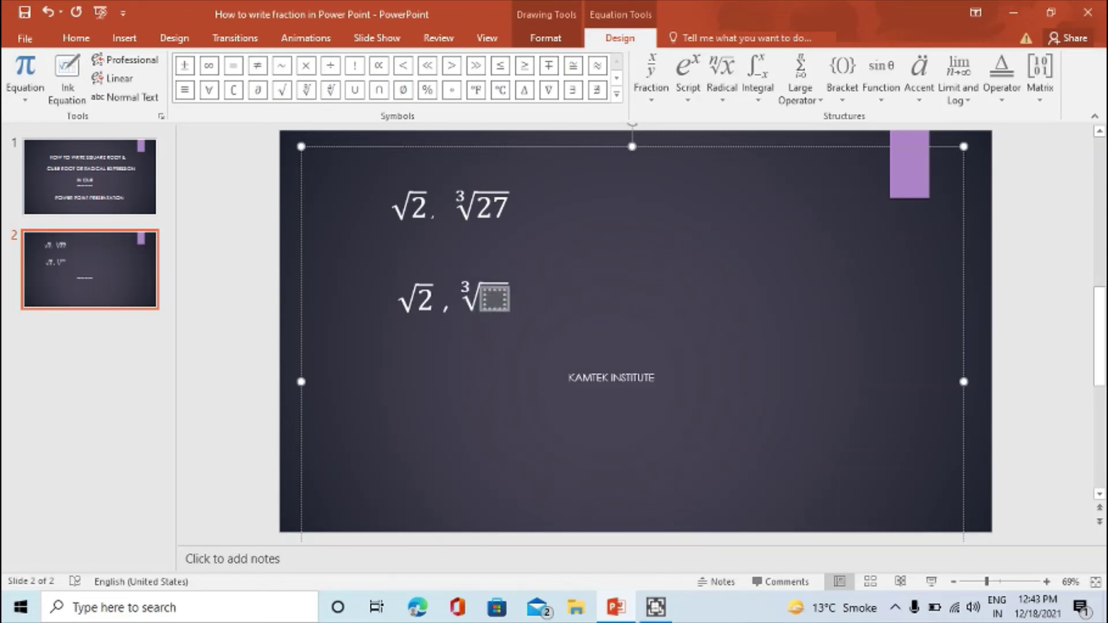
pyautogui.write('27')
pyautogui.press('Escape')
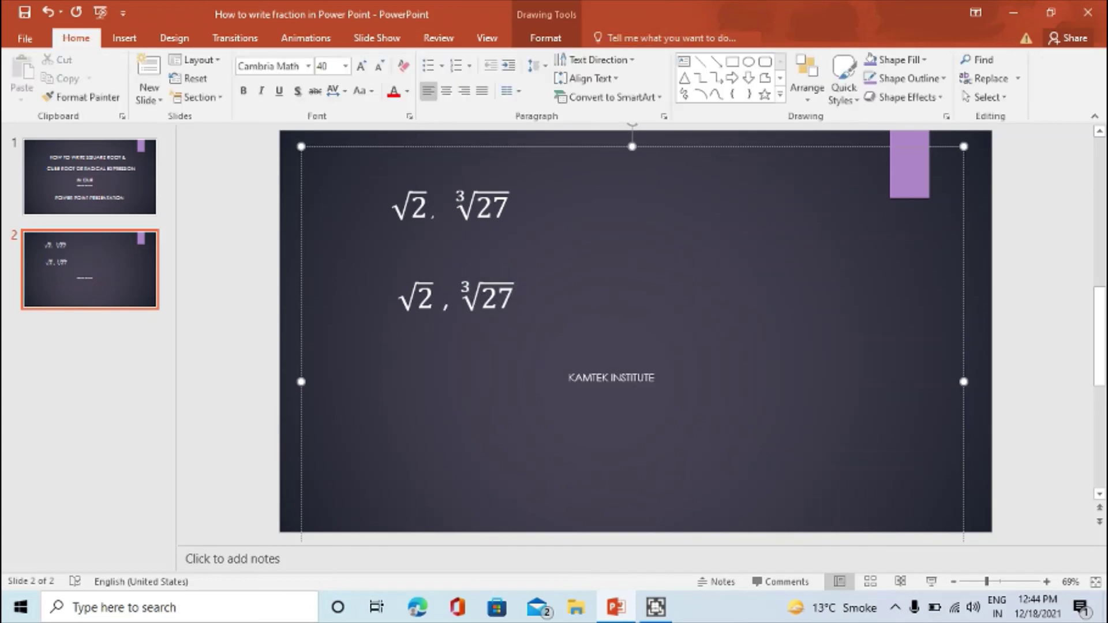
pyautogui.press('Return')
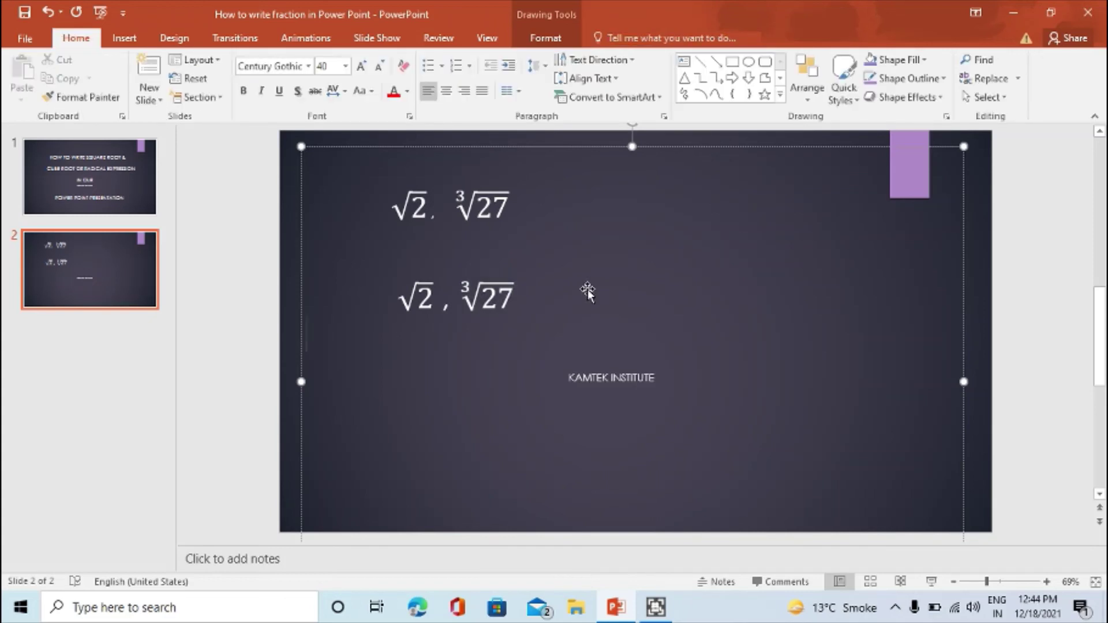